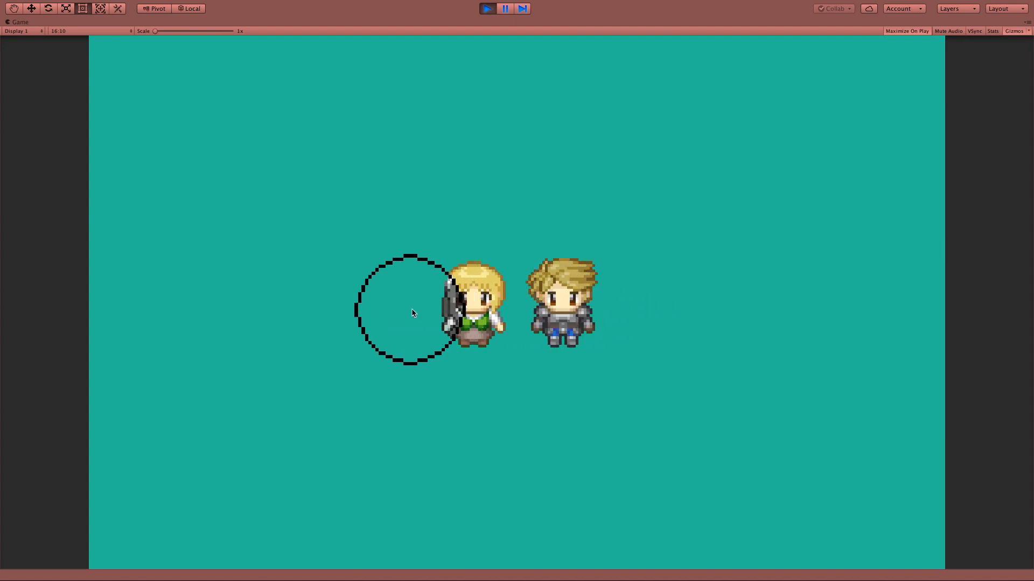
# Stop Play mode and switch to Chrome to show the itch.io sprite source page
pyautogui.hotkey('ctrl', 'p')
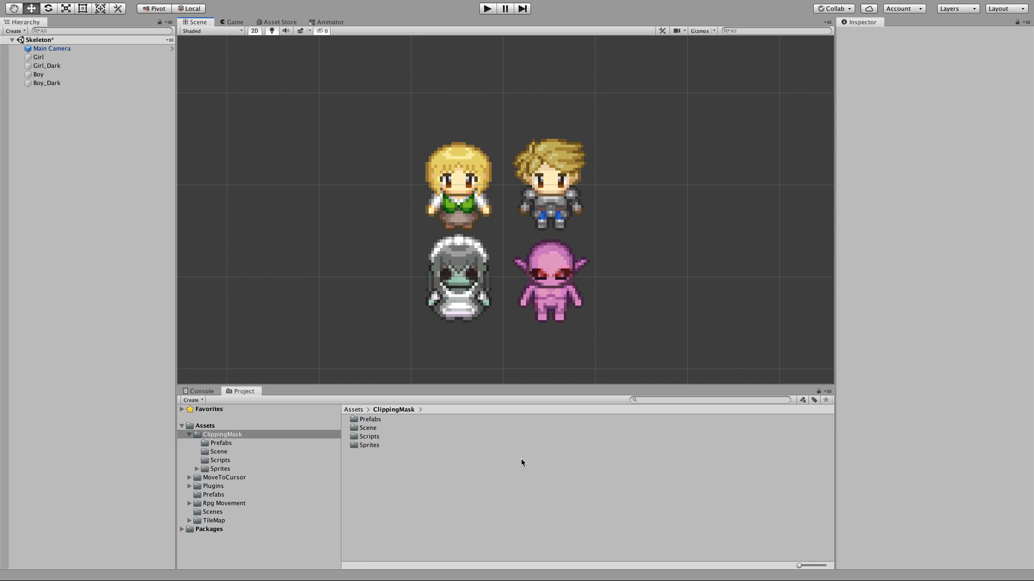
pyautogui.press('super+Tab')
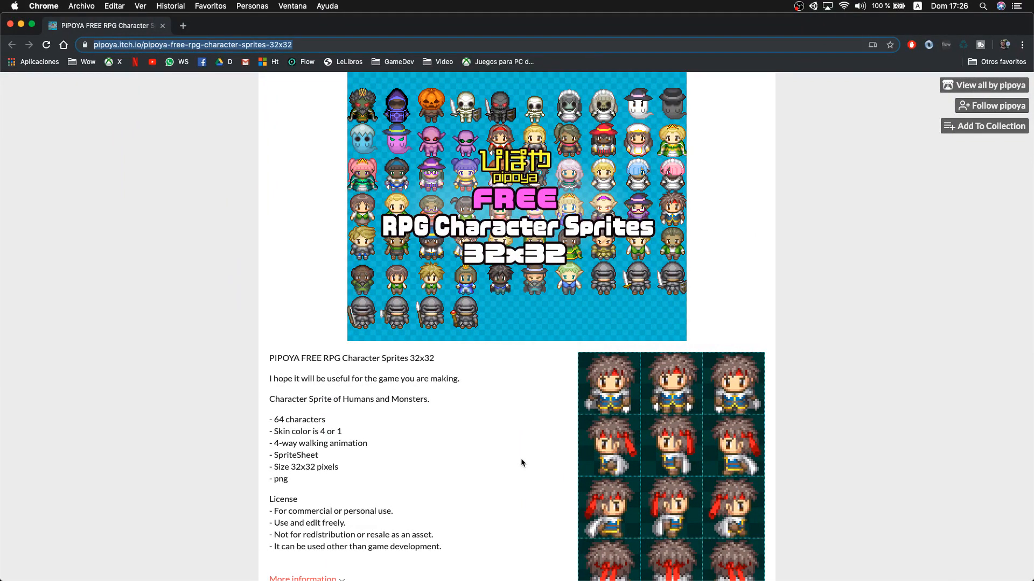
# Back in Unity, create an empty object in the Hierarchy named SpriteMask
pyautogui.press('super+Tab')
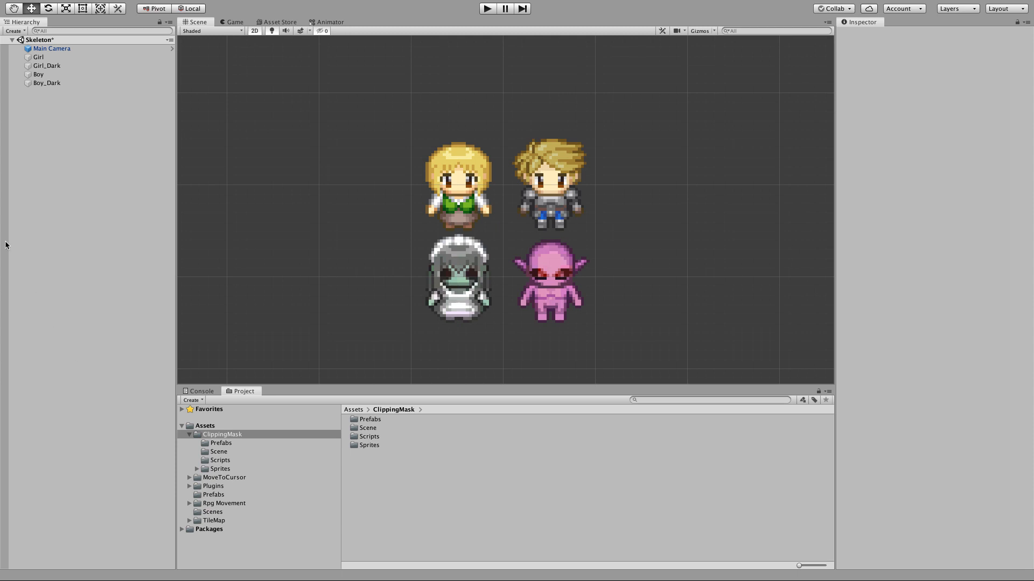
pyautogui.rightClick(60, 217)
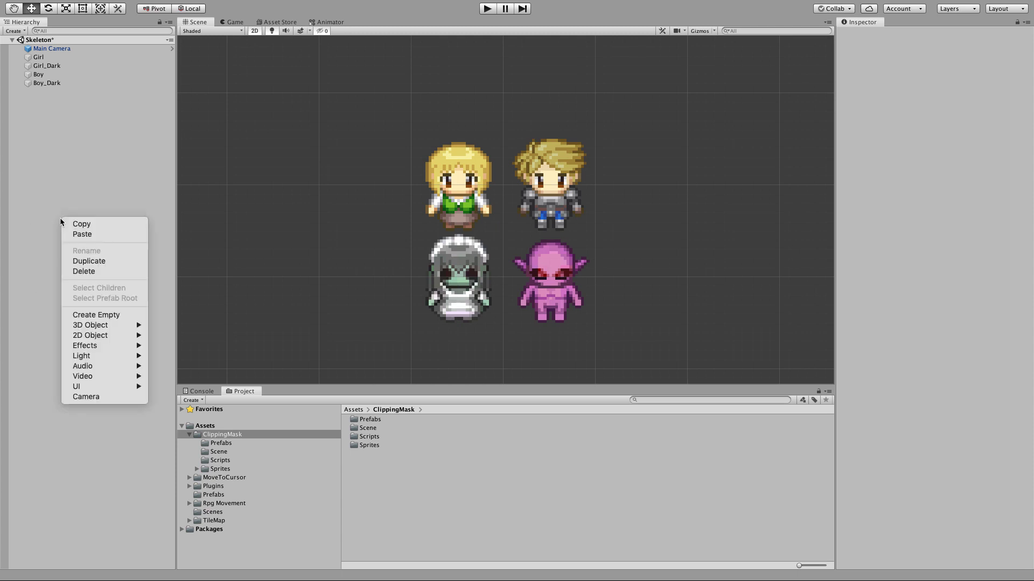
pyautogui.click(96, 314)
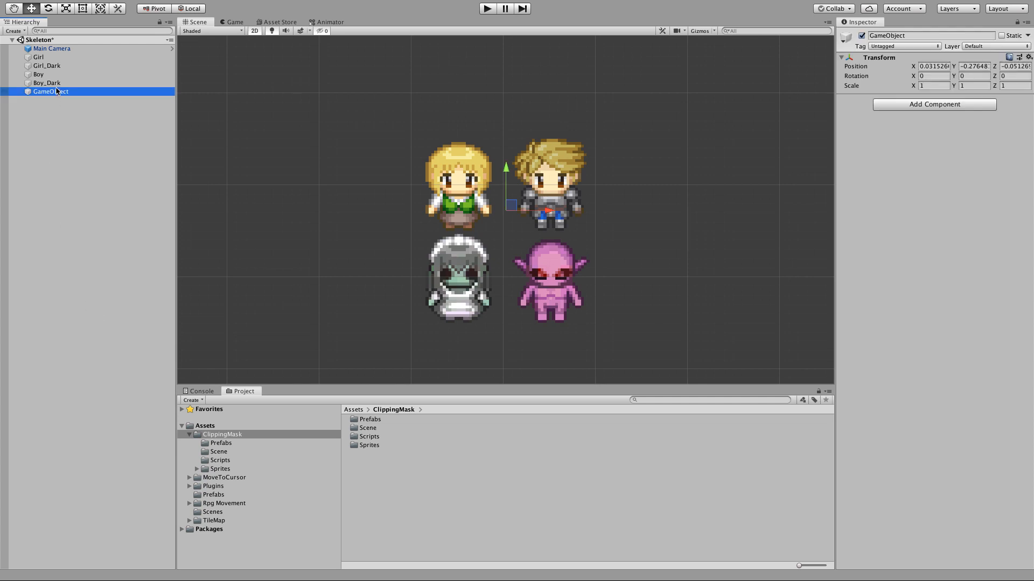
pyautogui.press('F2')
pyautogui.write('S')
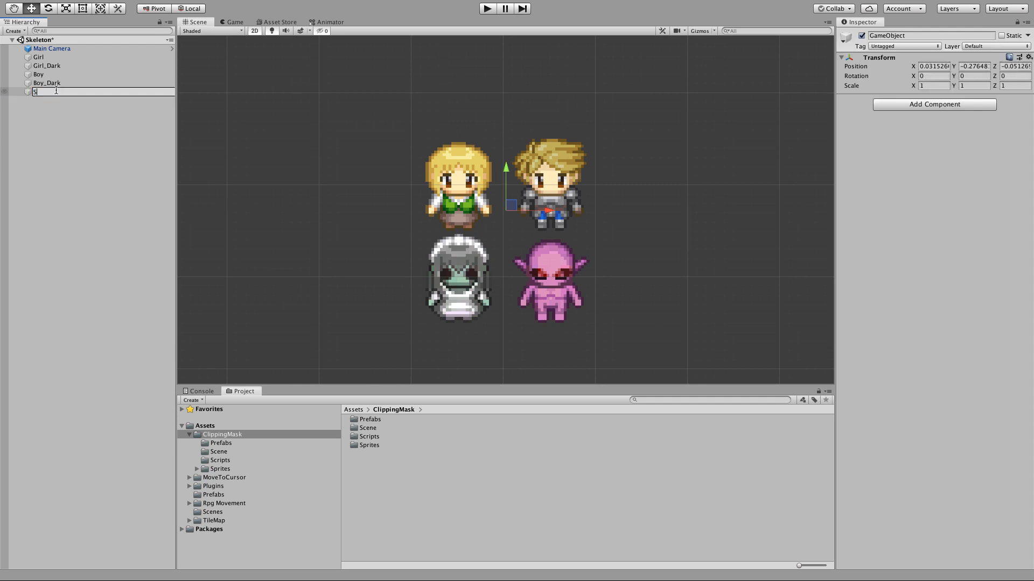
pyautogui.write('priteMask')
pyautogui.press('Return')
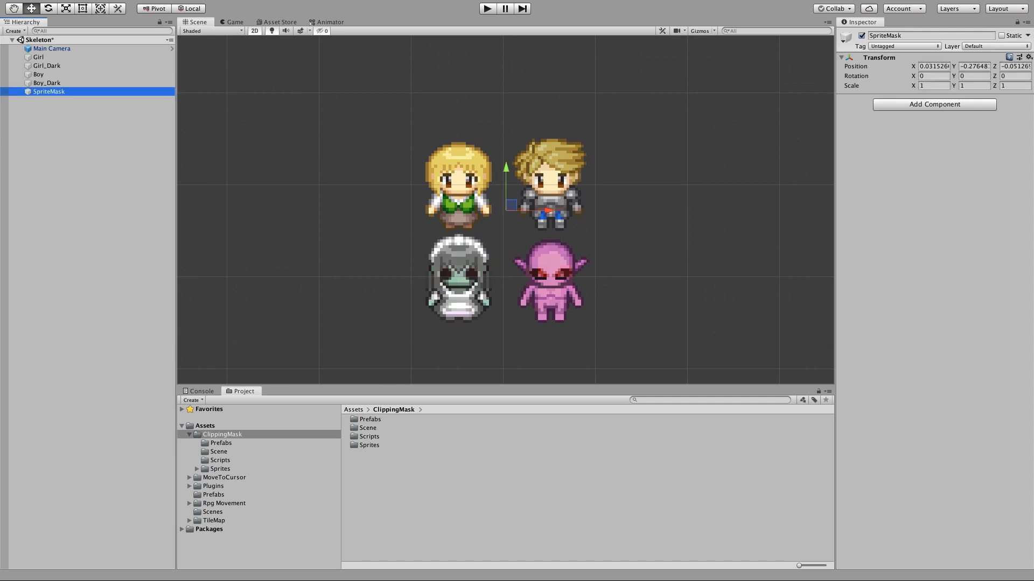
# Add a Sprite Mask component to the SpriteMask object
pyautogui.click(929, 107)
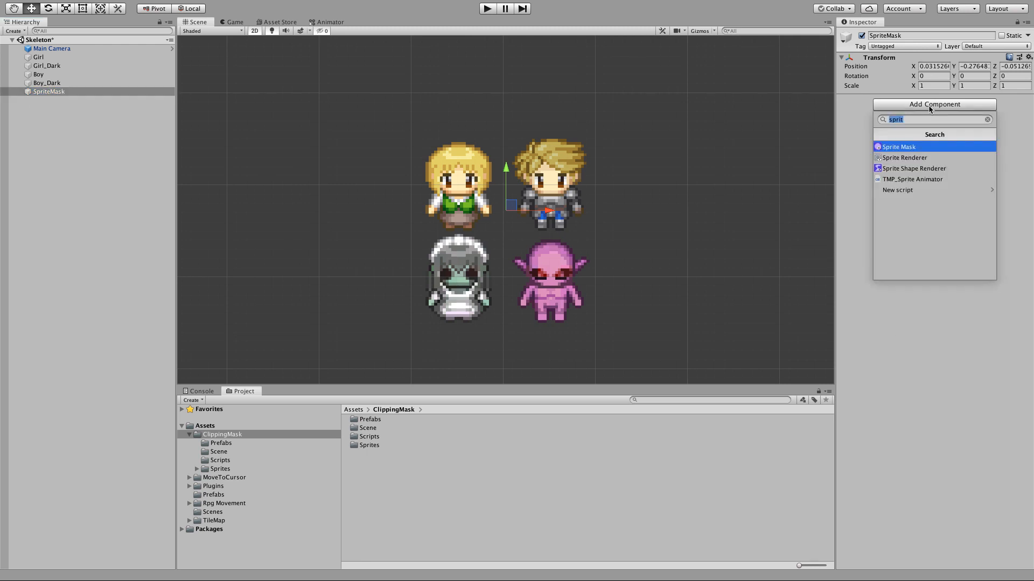
pyautogui.click(907, 149)
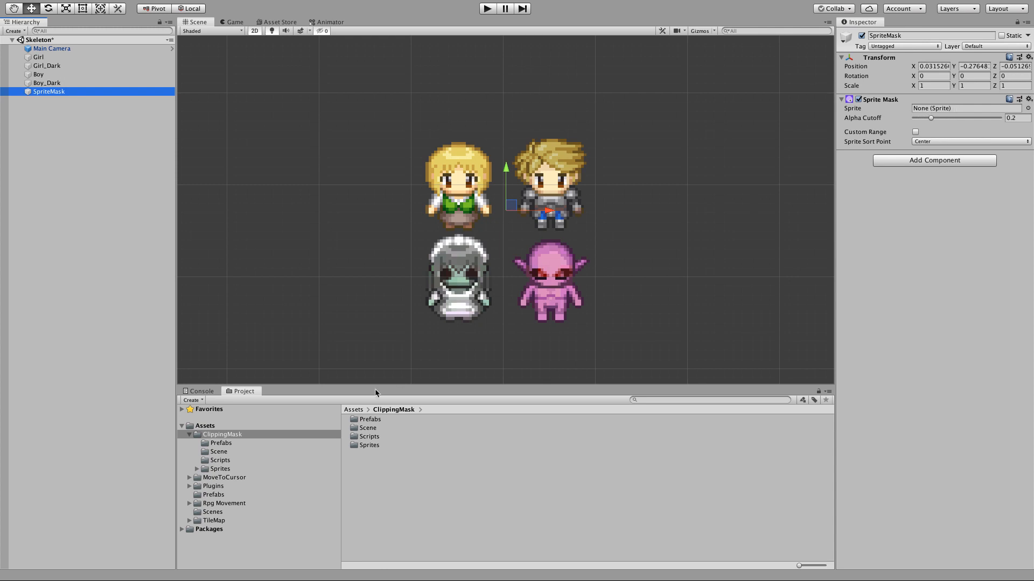
# Assign the Circle sprite to the Sprite Mask and position the mask over the boy
pyautogui.click(213, 469)
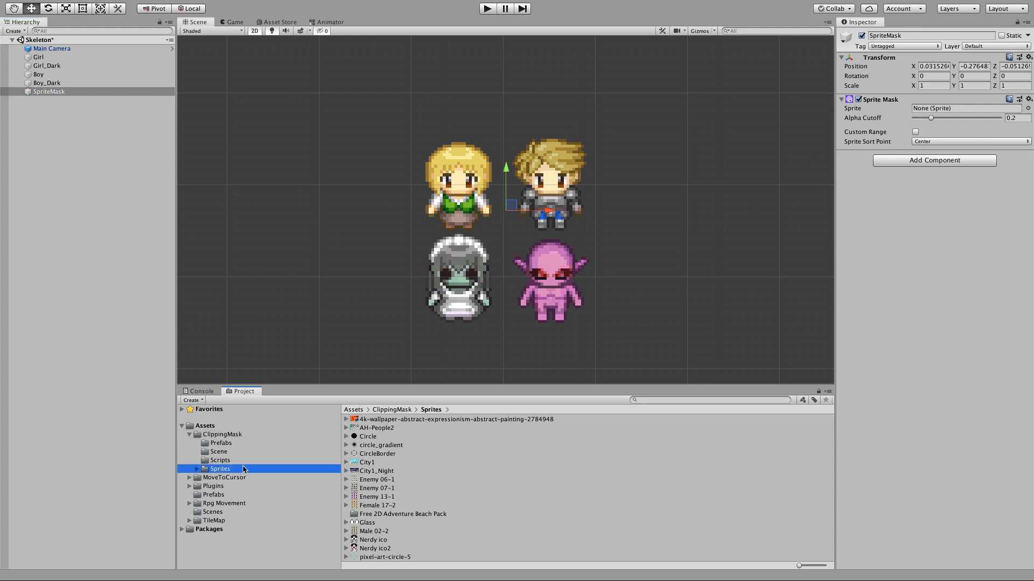
pyautogui.moveTo(367, 437); pyautogui.dragTo(940, 111)
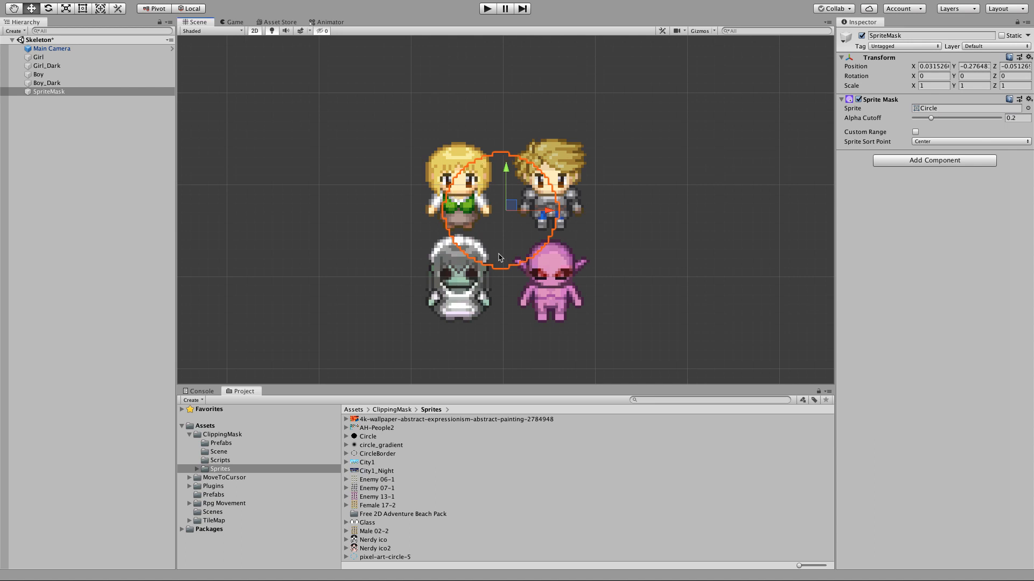
pyautogui.moveTo(516, 207); pyautogui.dragTo(568, 227)
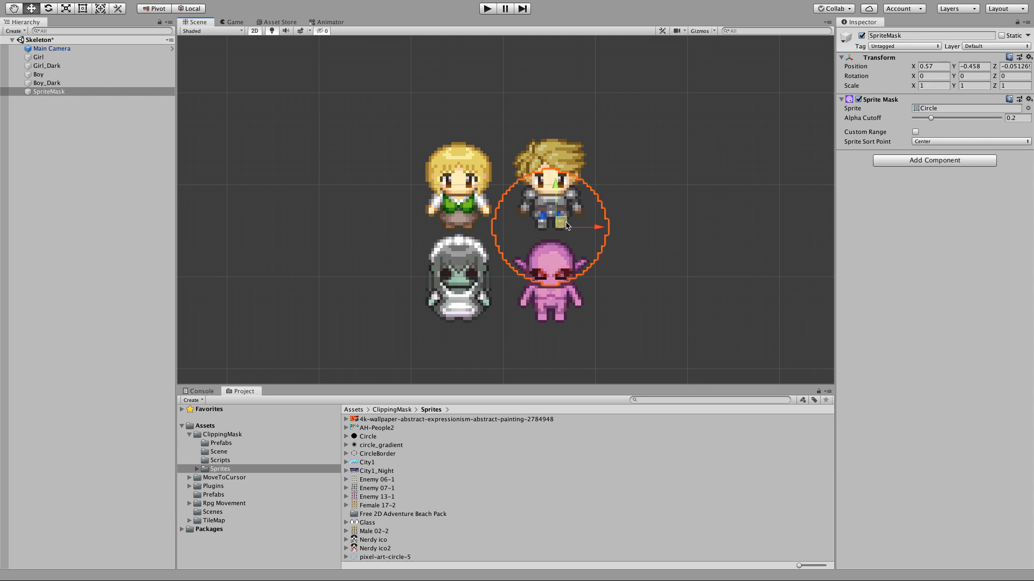
# Set Boy's Mask Interaction to Visible Outside Mask and nudge the SpriteMask slightly
pyautogui.click(38, 75)
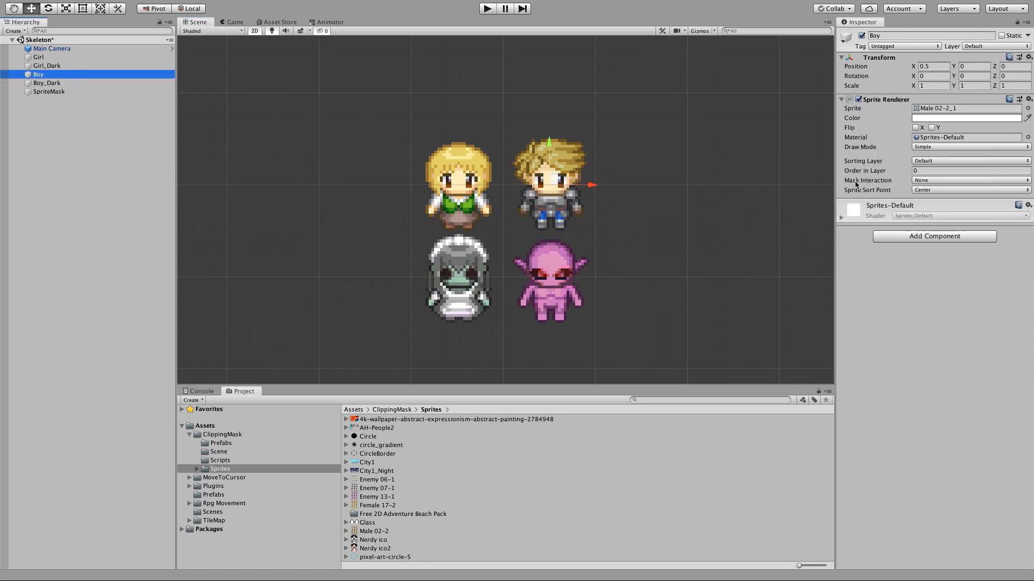
pyautogui.moveTo(867, 180)
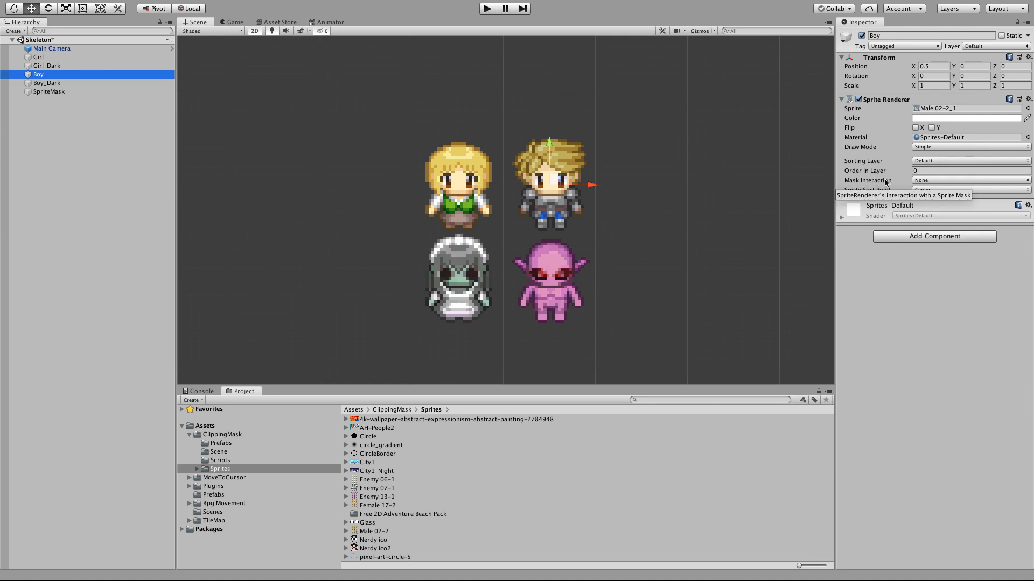
pyautogui.click(943, 180)
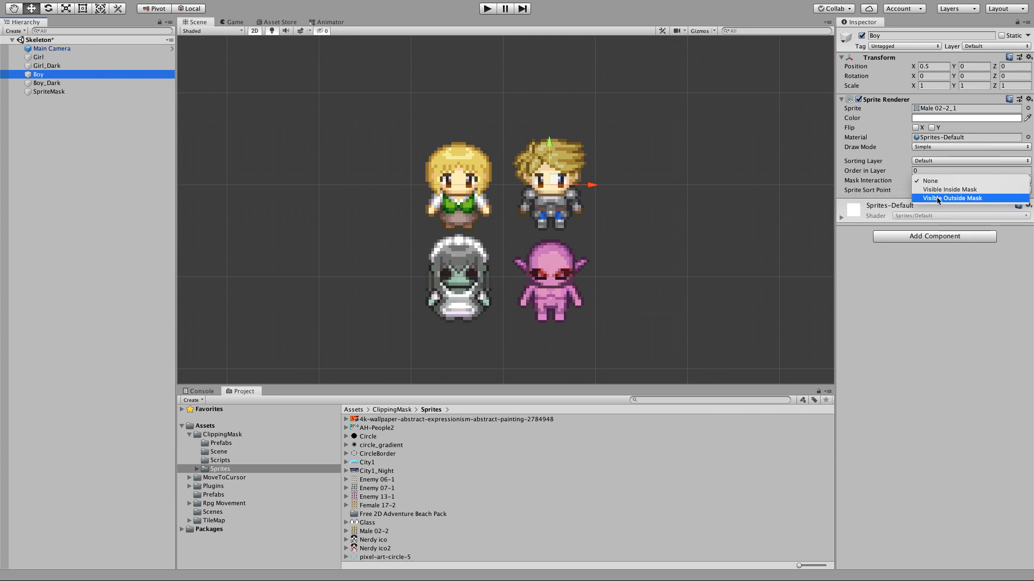
pyautogui.click(937, 199)
pyautogui.click(47, 91)
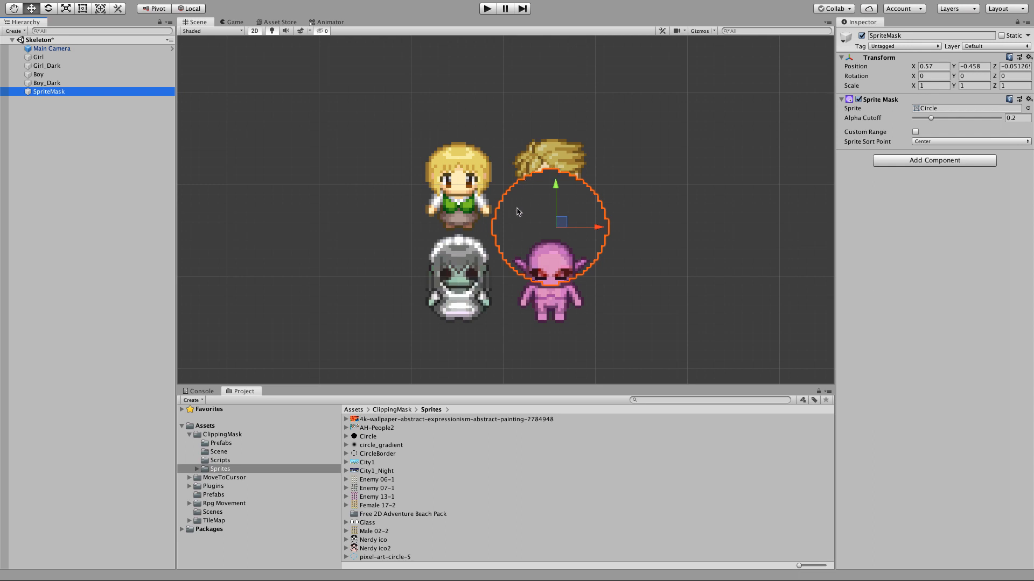
pyautogui.moveTo(563, 224)
pyautogui.mouseDown()
pyautogui.moveTo(566, 241)
pyautogui.moveTo(564, 223)
pyautogui.mouseUp()
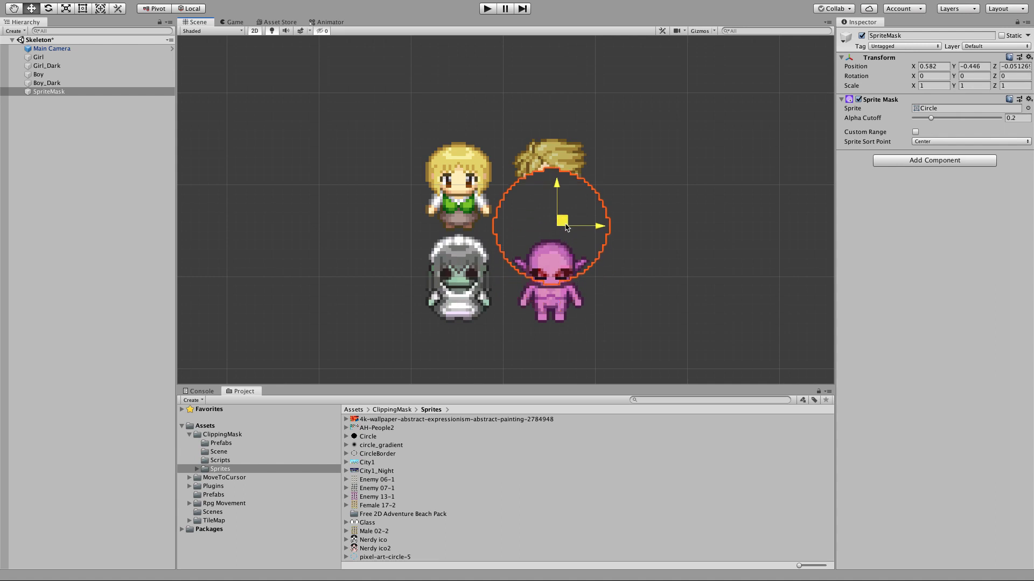
# Set Boy_Dark's Mask Interaction to Visible Inside Mask and move the mask down over the pink creature
pyautogui.click(46, 82)
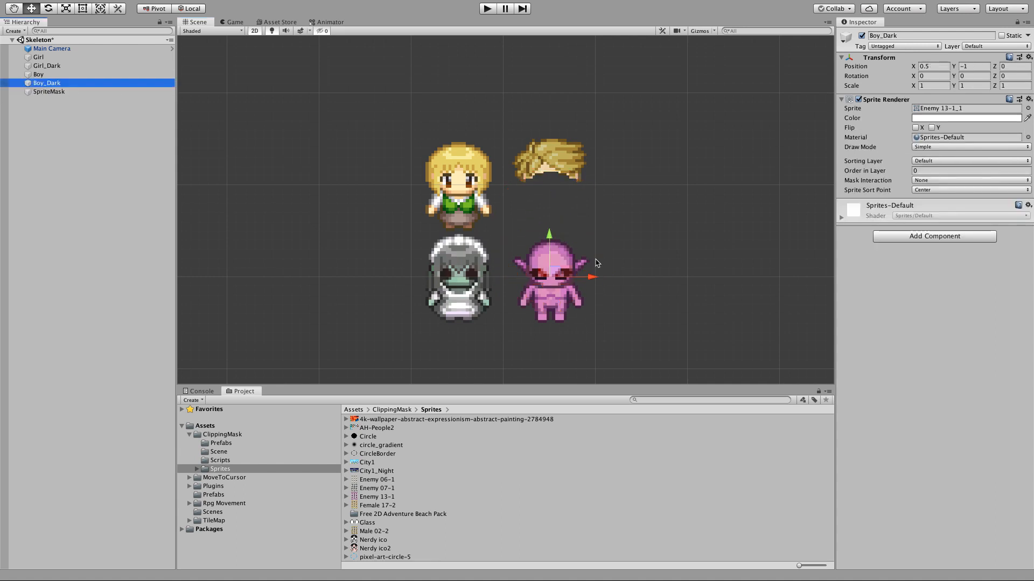
pyautogui.click(933, 180)
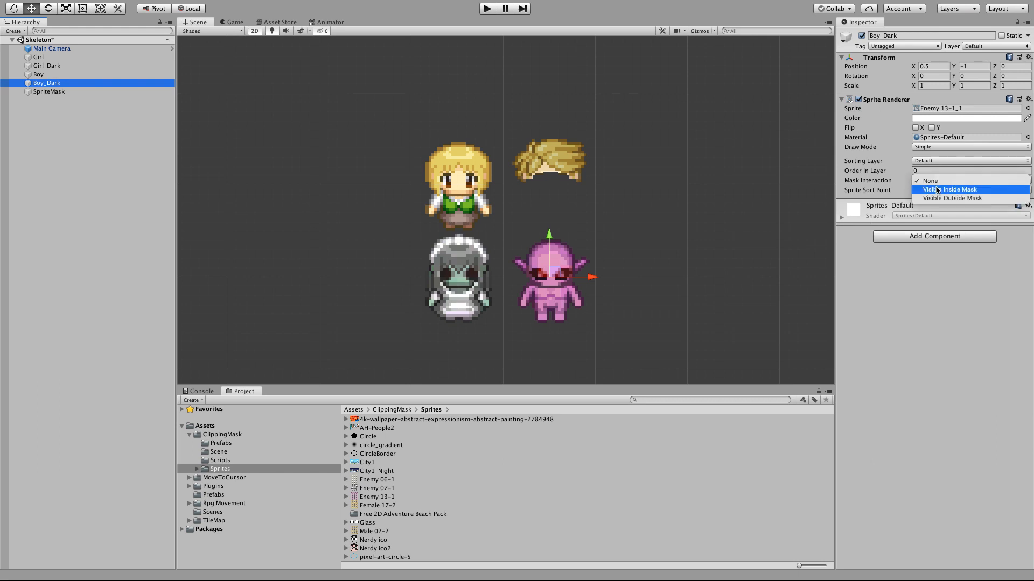
pyautogui.click(939, 189)
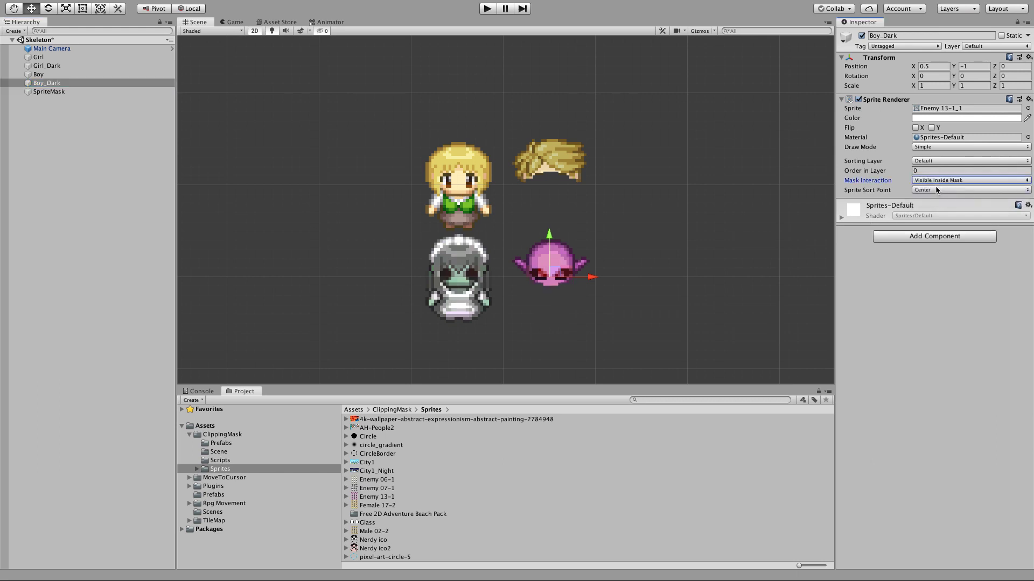
pyautogui.click(564, 229)
pyautogui.moveTo(565, 229)
pyautogui.mouseDown()
pyautogui.moveTo(560, 273)
pyautogui.moveTo(499, 287)
pyautogui.moveTo(479, 229)
pyautogui.moveTo(575, 241)
pyautogui.mouseUp()
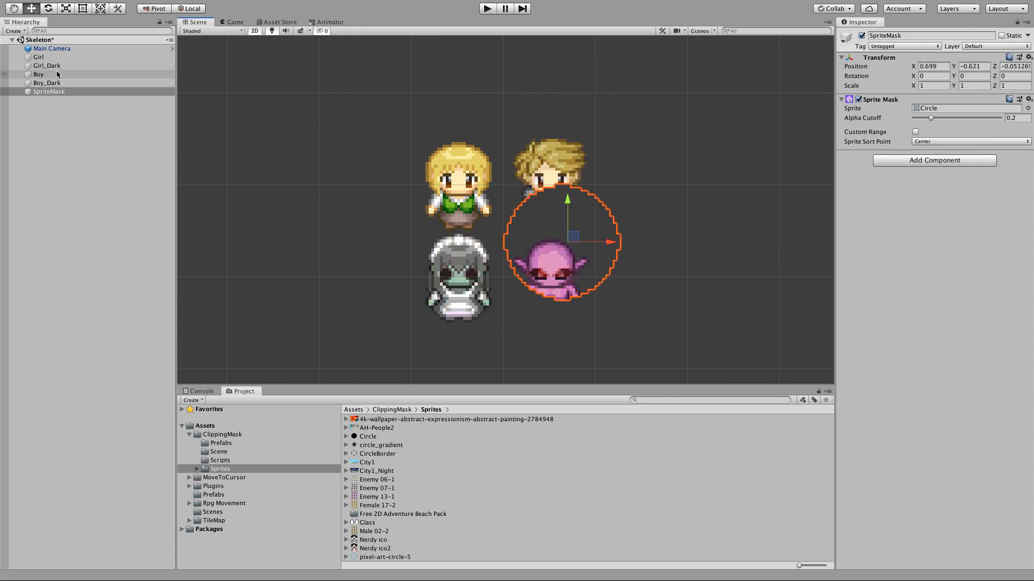
# Set Girl's Mask Interaction to Visible Outside Mask and open Girl_Dark's mask interaction choices
pyautogui.click(40, 57)
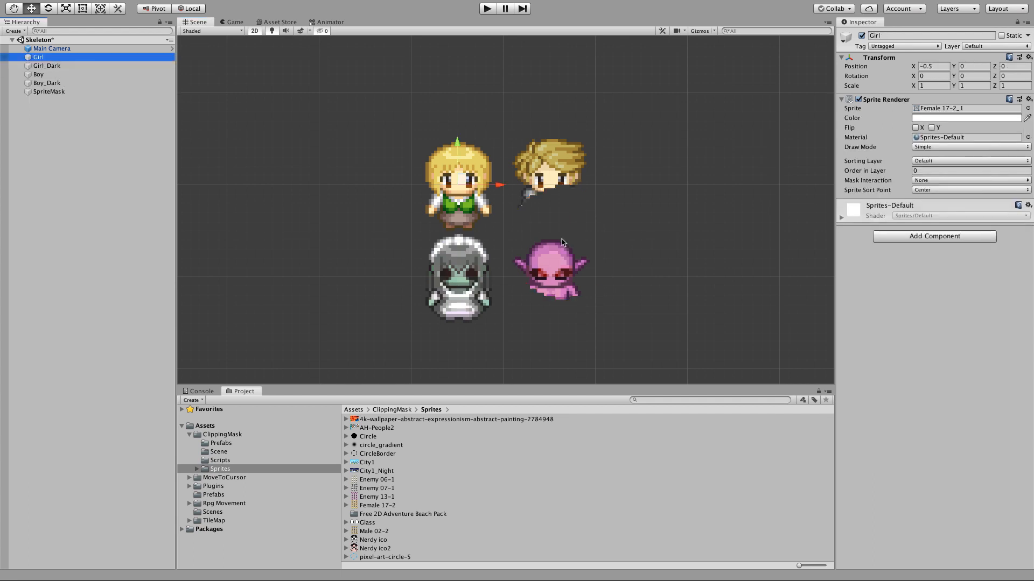
pyautogui.click(940, 180)
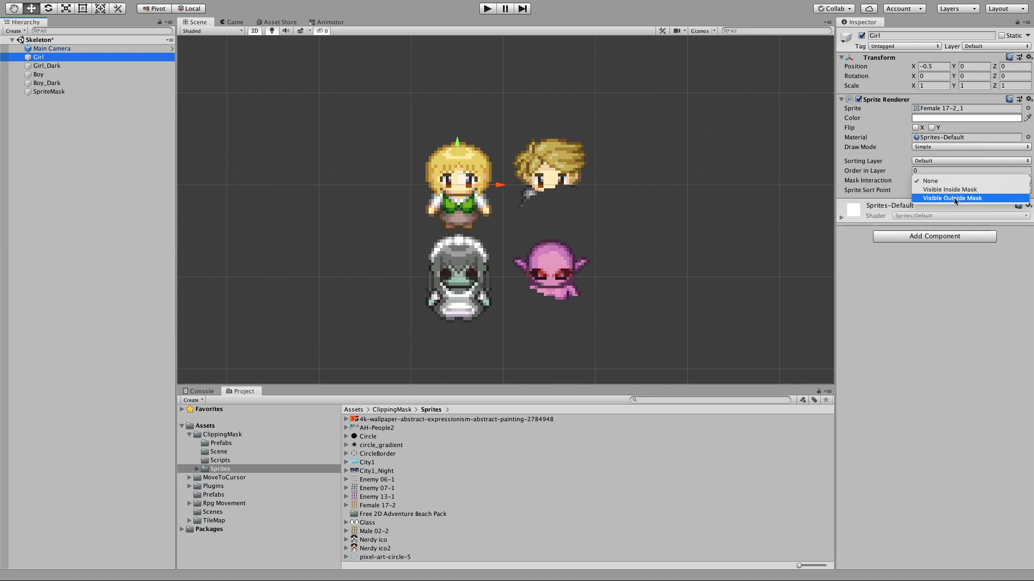
pyautogui.click(955, 201)
pyautogui.click(46, 65)
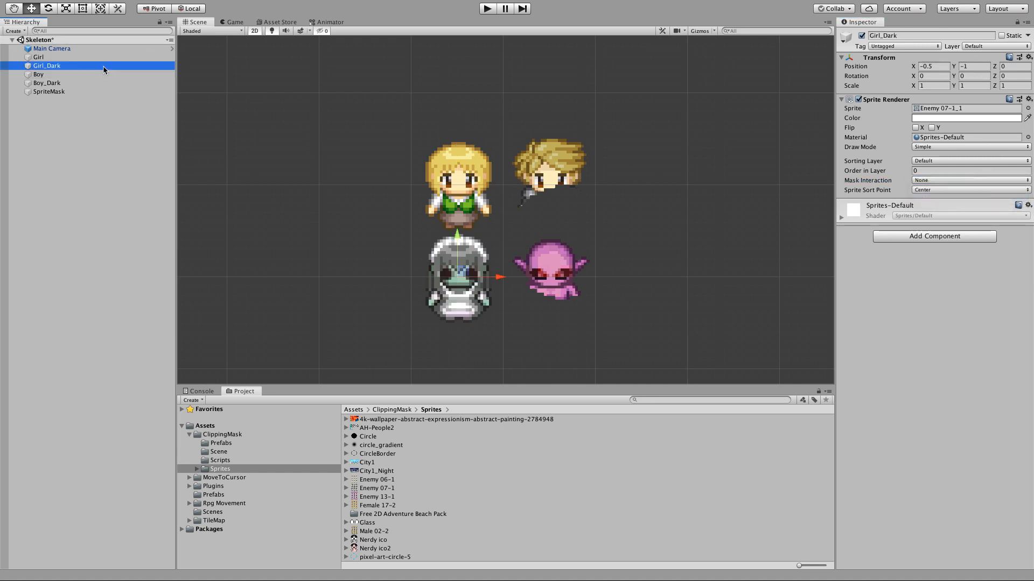
pyautogui.click(955, 181)
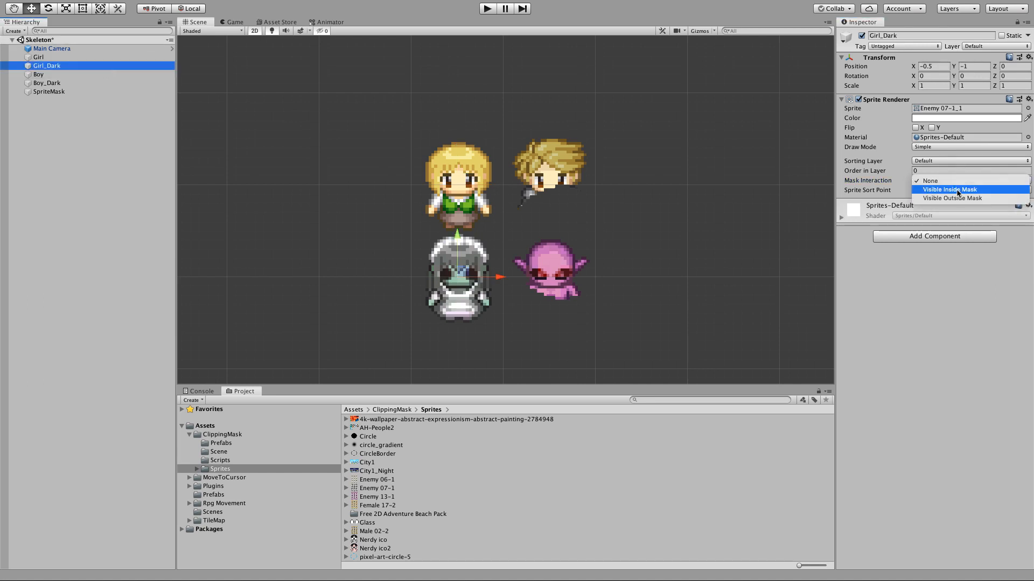
# Set Girl_Dark to Visible Inside Mask, then set Girl_Dark's and Boy_Dark's Position Y to 0
pyautogui.click(950, 189)
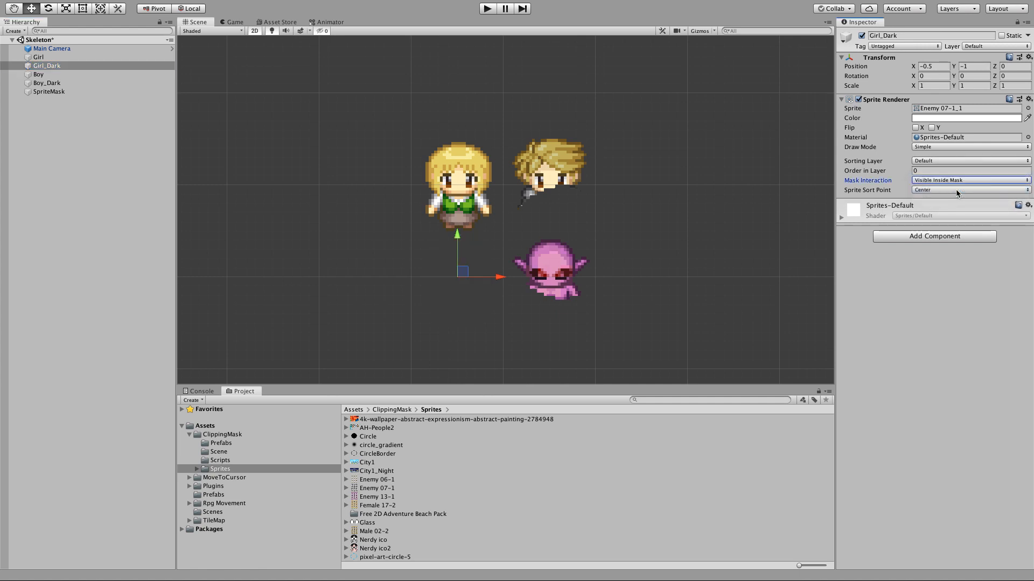
pyautogui.click(972, 66)
pyautogui.write('0')
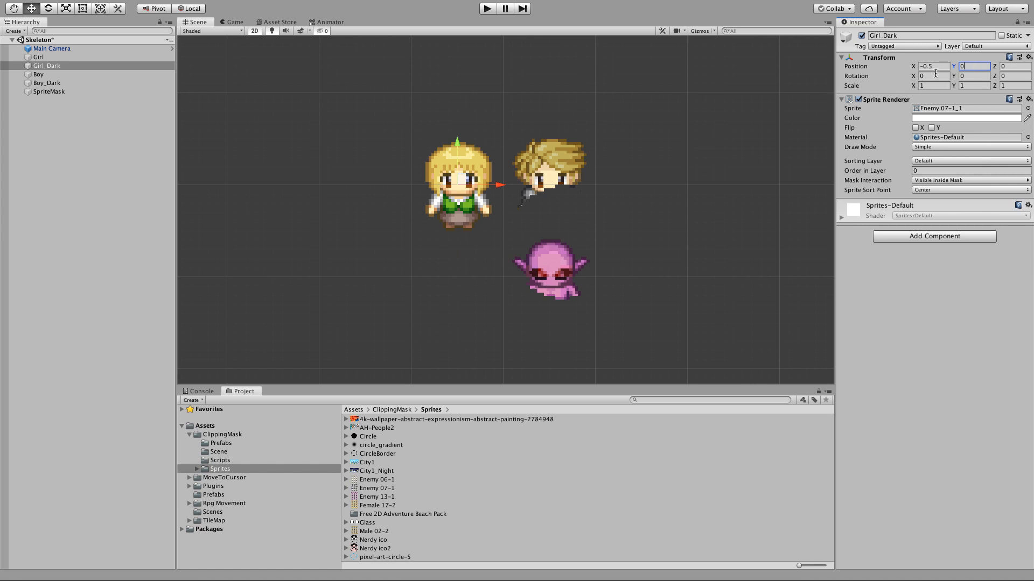
pyautogui.click(60, 66)
pyautogui.click(58, 75)
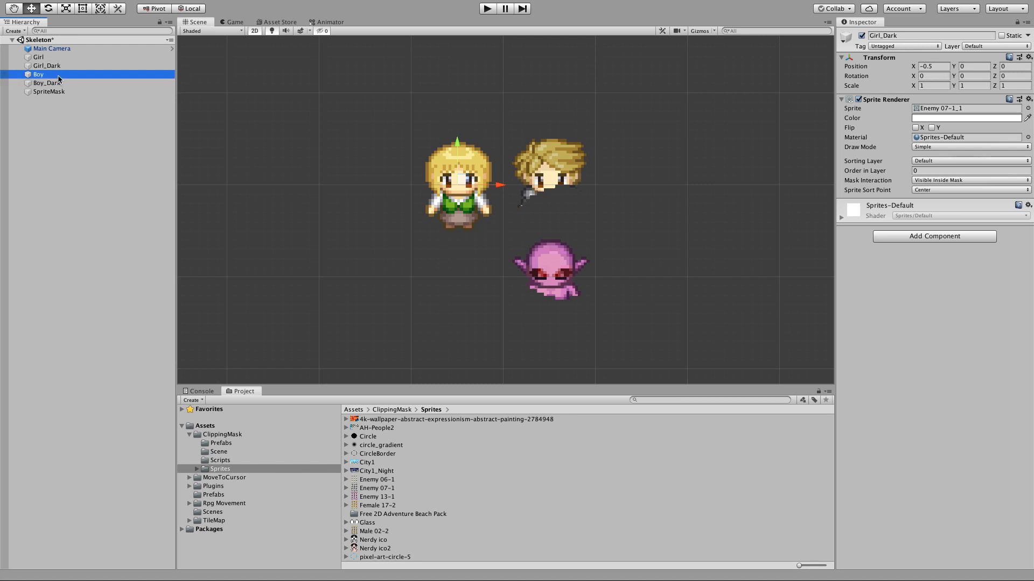
pyautogui.click(58, 82)
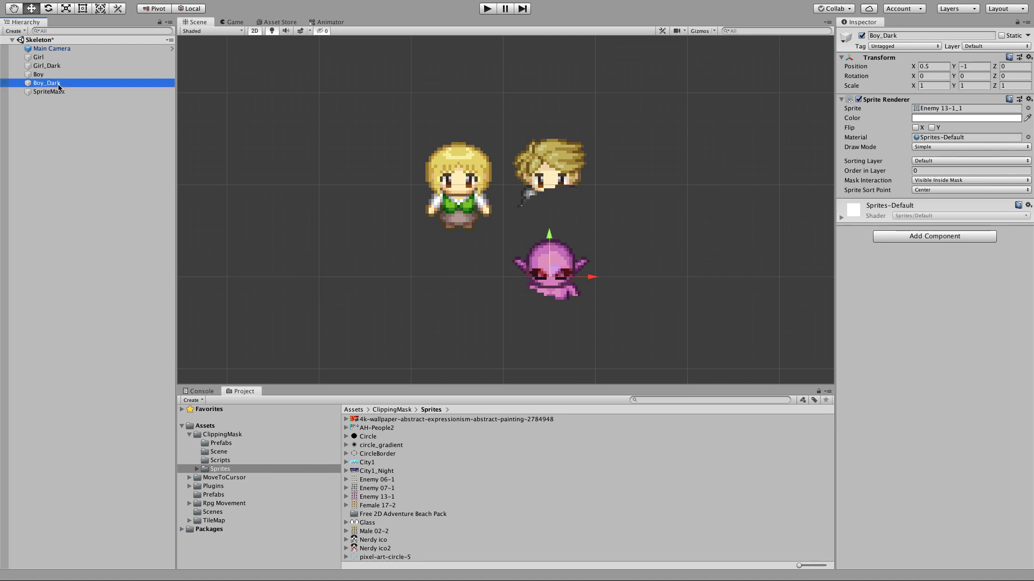
pyautogui.click(974, 66)
pyautogui.write('0')
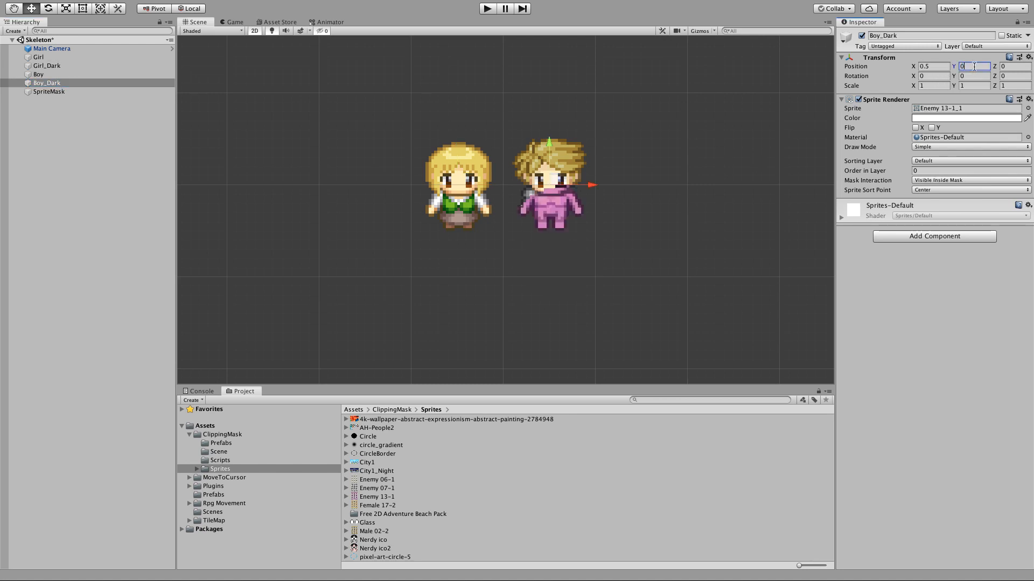
# Drag the SpriteMask over the girl, then the boy, then below both, and switch to Rider
pyautogui.click(49, 91)
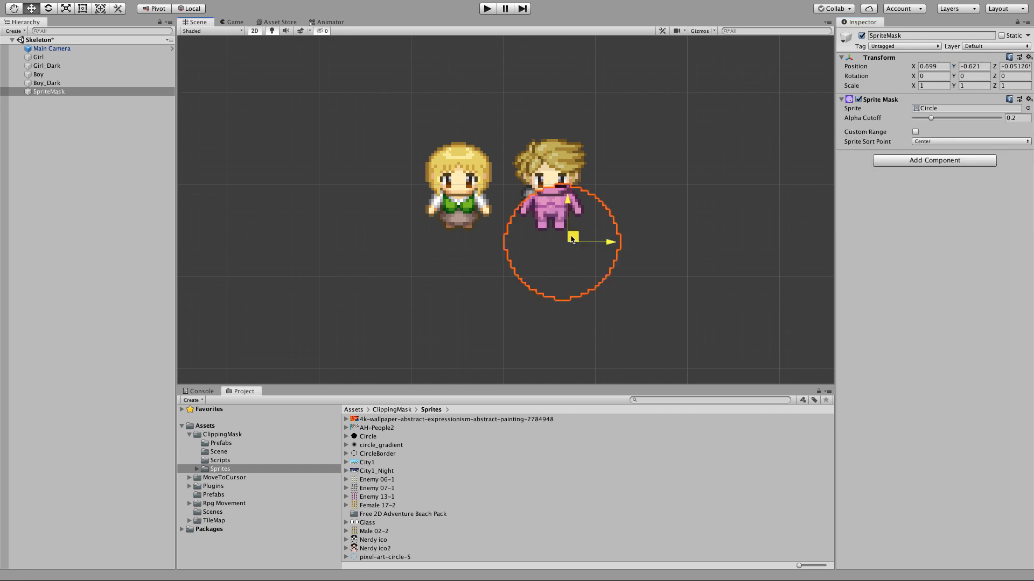
pyautogui.moveTo(572, 240)
pyautogui.mouseDown()
pyautogui.moveTo(618, 195)
pyautogui.moveTo(466, 192)
pyautogui.mouseUp()
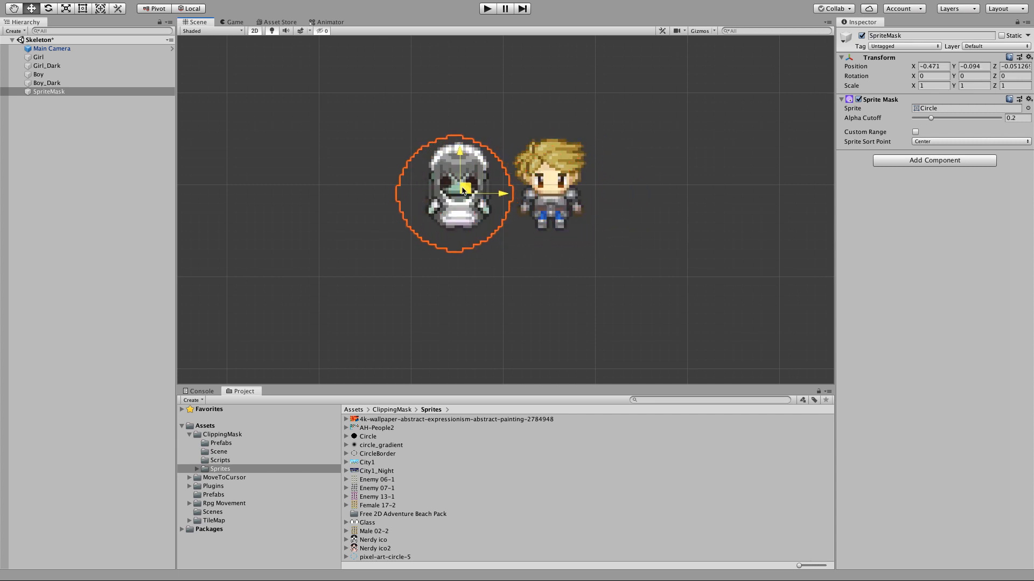
pyautogui.moveTo(467, 191); pyautogui.dragTo(613, 184)
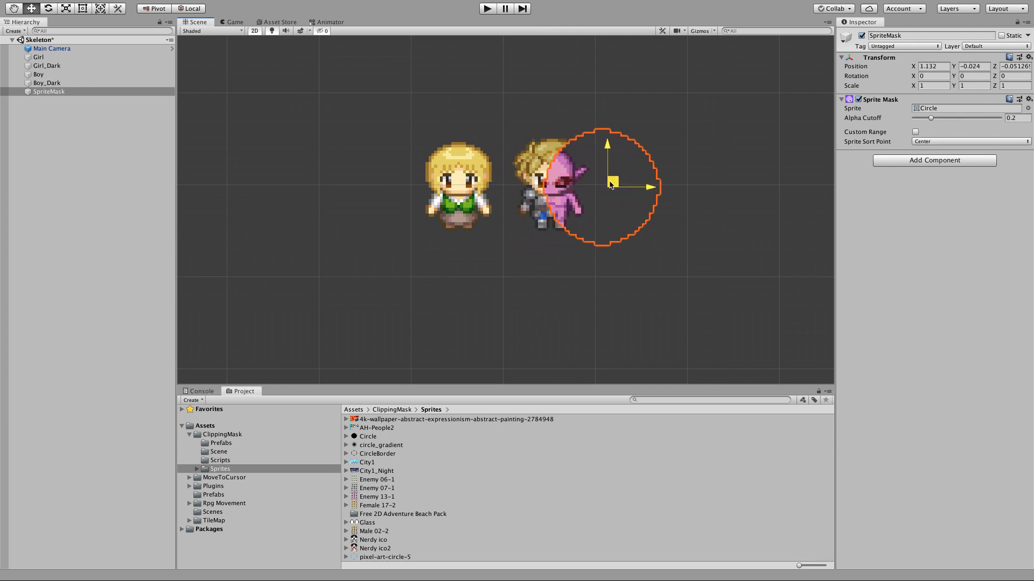
pyautogui.moveTo(612, 184)
pyautogui.mouseDown()
pyautogui.moveTo(400, 203)
pyautogui.moveTo(540, 281)
pyautogui.mouseUp()
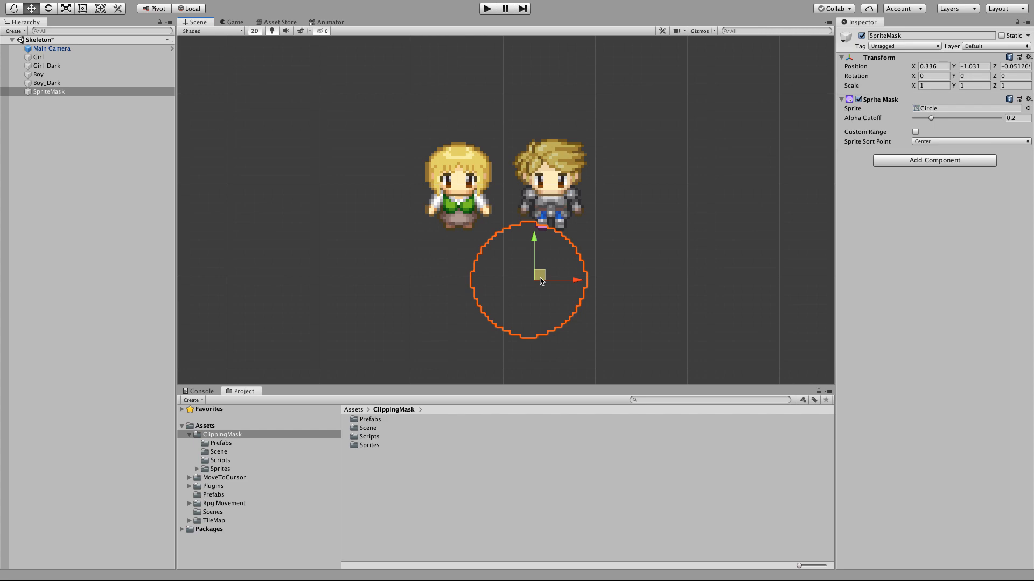
pyautogui.hotkey('alt', 'Tab')
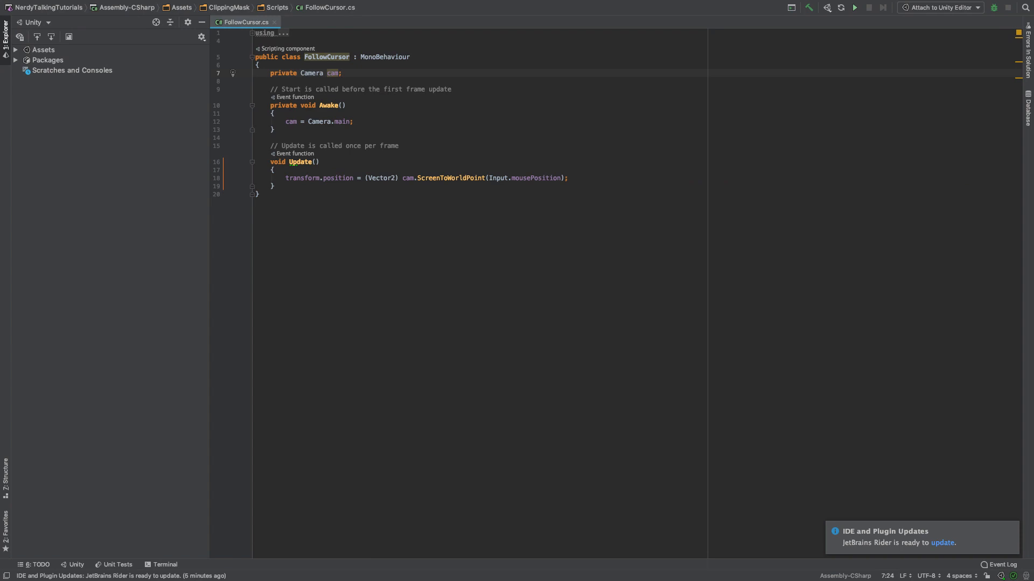
# Highlight Input.mousePosition on line 18 of FollowCursor.cs to explain it, leaving the script unchanged
pyautogui.click(562, 179)
pyautogui.moveTo(522, 181); pyautogui.dragTo(496, 180)
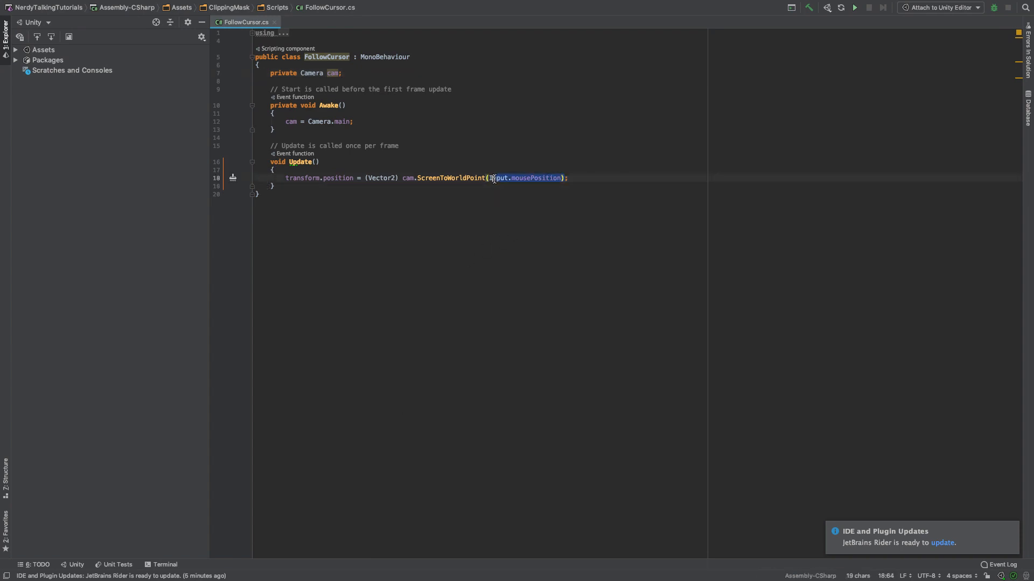
pyautogui.click(446, 176)
# Return to Unity, enter Play mode and sweep the cursor-following mask across the girl and boy
pyautogui.hotkey('alt', 'Tab')
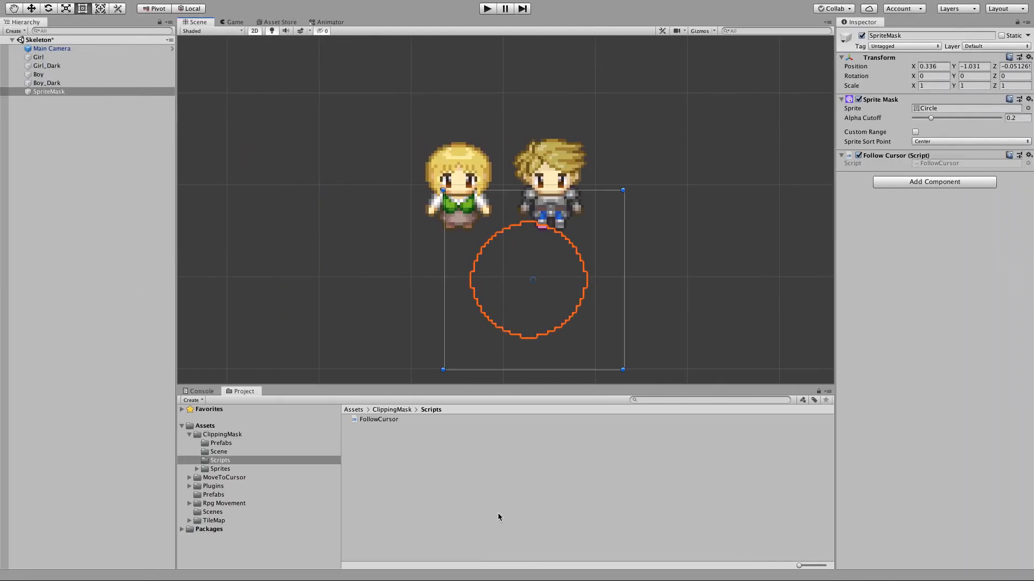
pyautogui.click(487, 9)
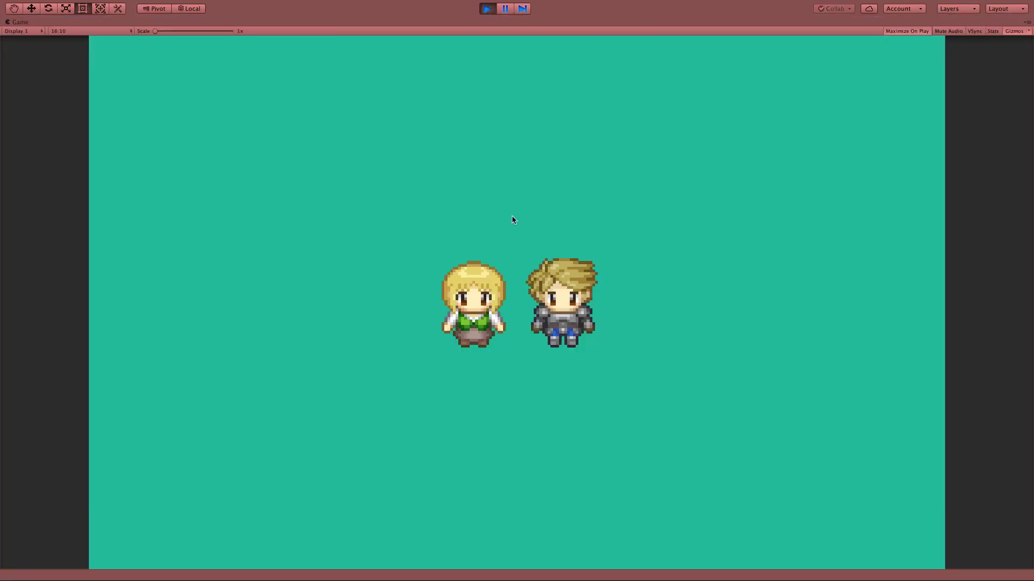
pyautogui.click(474, 310)
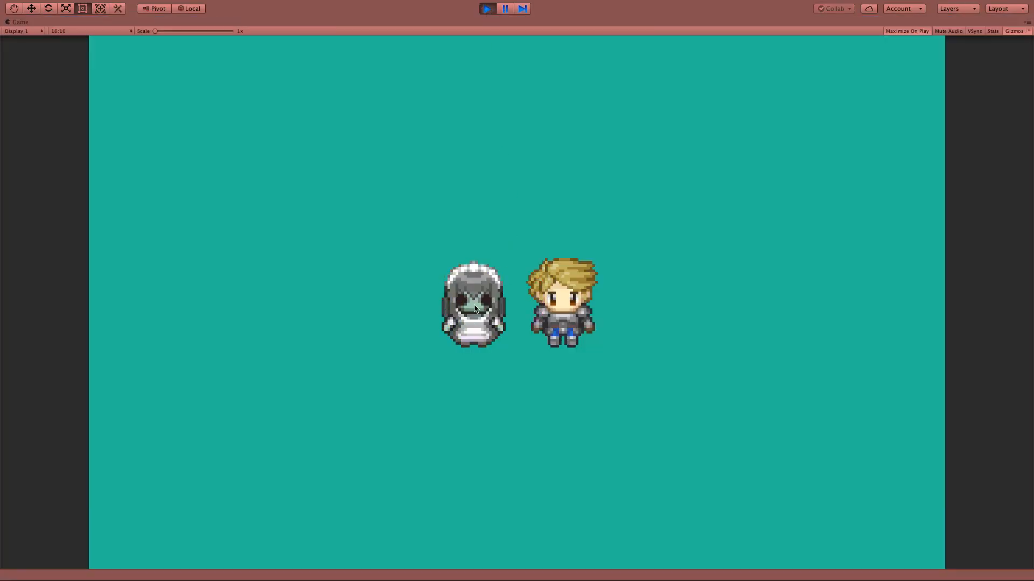
pyautogui.click(468, 301)
pyautogui.click(563, 303)
pyautogui.click(565, 306)
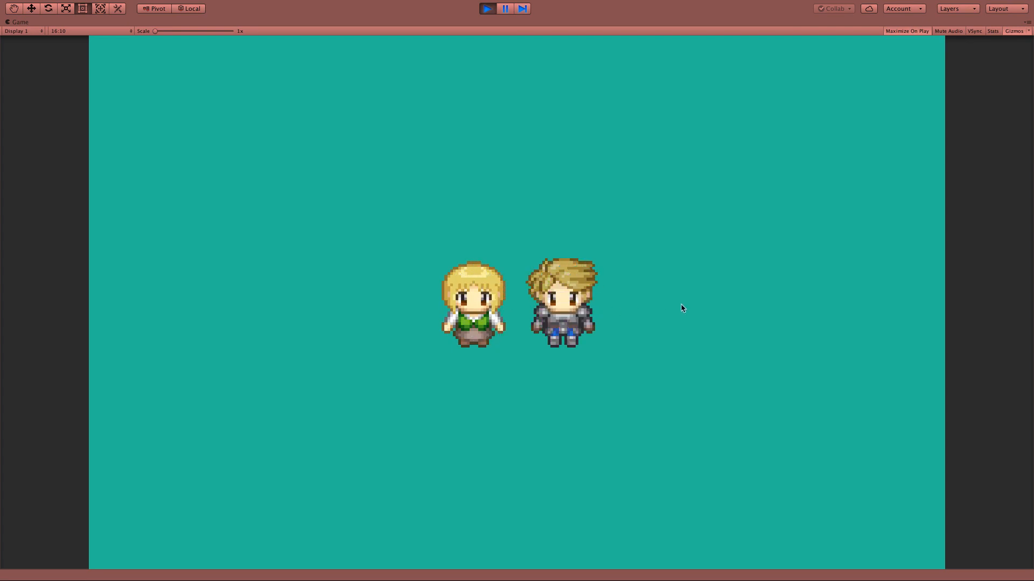
pyautogui.click(566, 307)
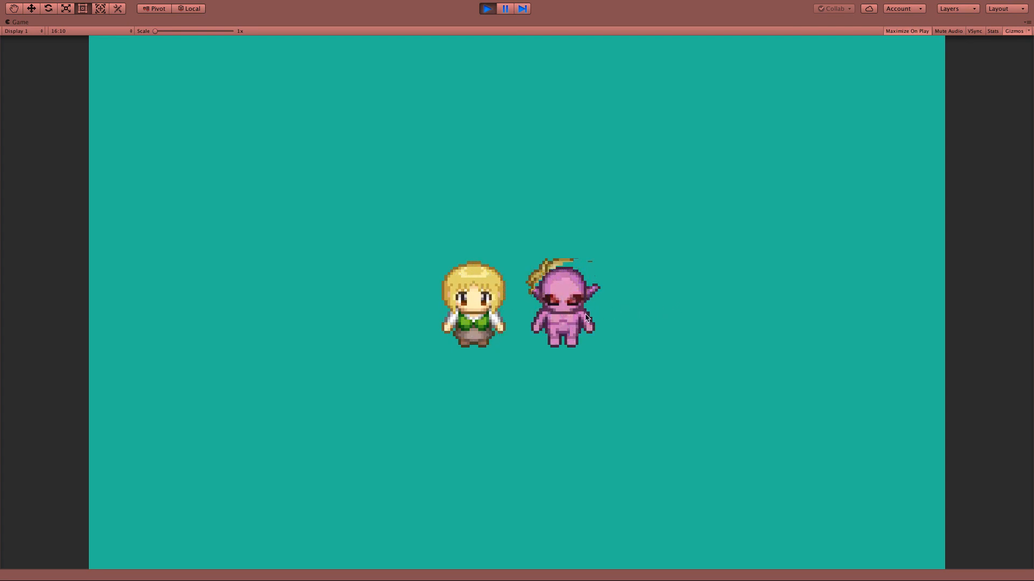
pyautogui.click(565, 307)
pyautogui.click(484, 307)
pyautogui.click(492, 308)
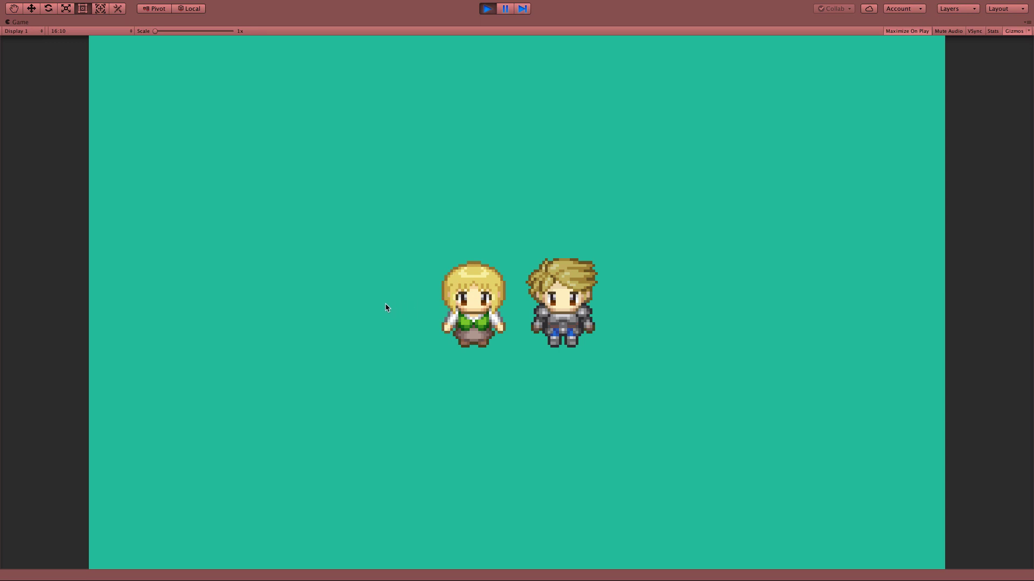
# Place the mask between both characters to reveal their dark halves at once, then move it off
pyautogui.click(473, 307)
pyautogui.click(533, 307)
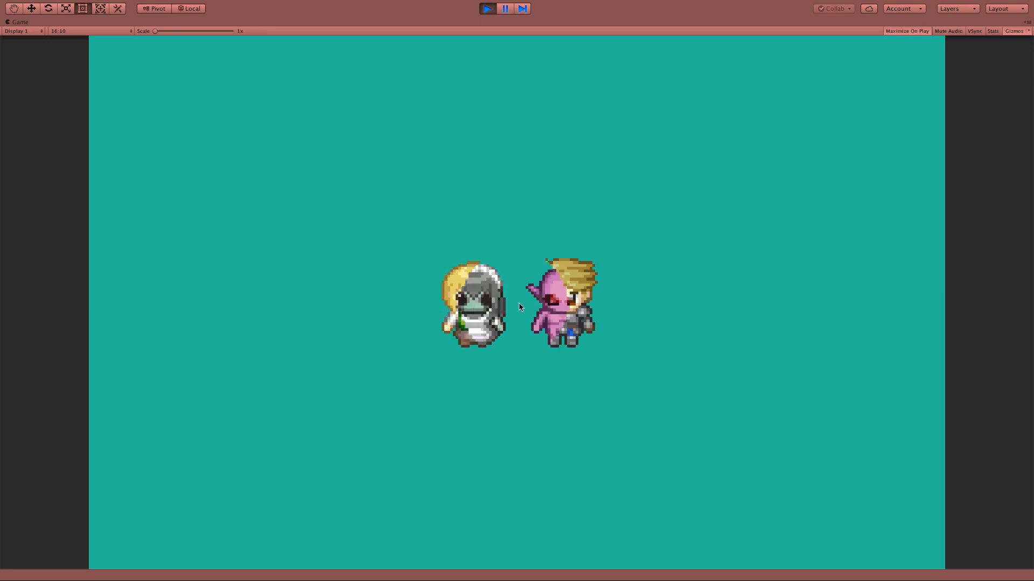
pyautogui.click(565, 307)
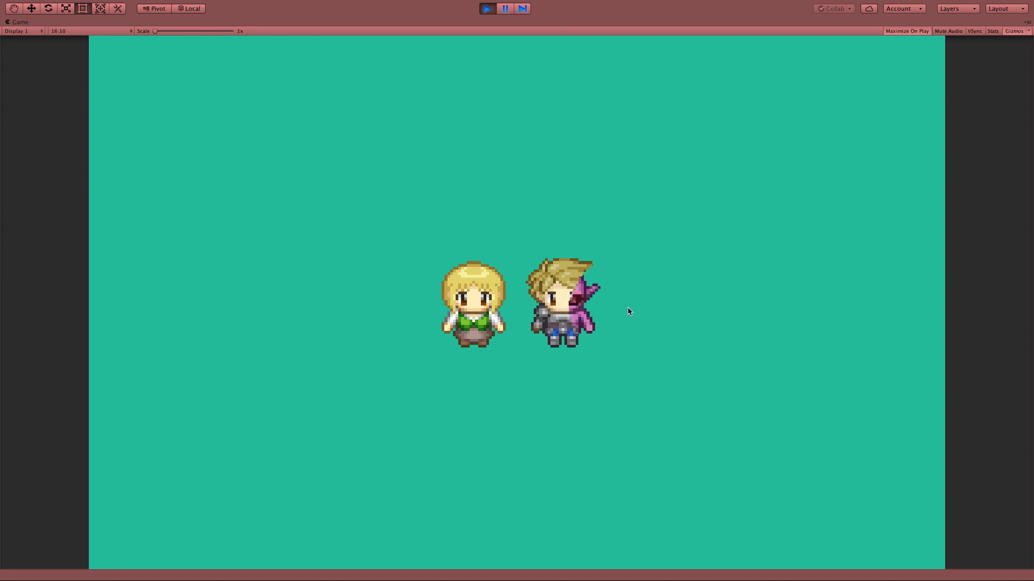
pyautogui.click(565, 307)
pyautogui.click(472, 307)
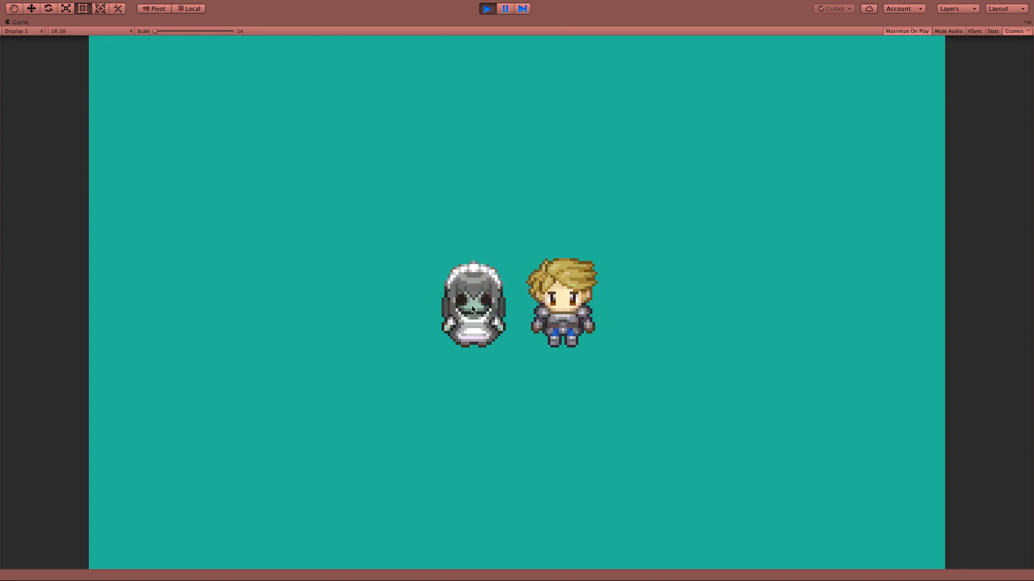
pyautogui.click(472, 311)
pyautogui.click(533, 306)
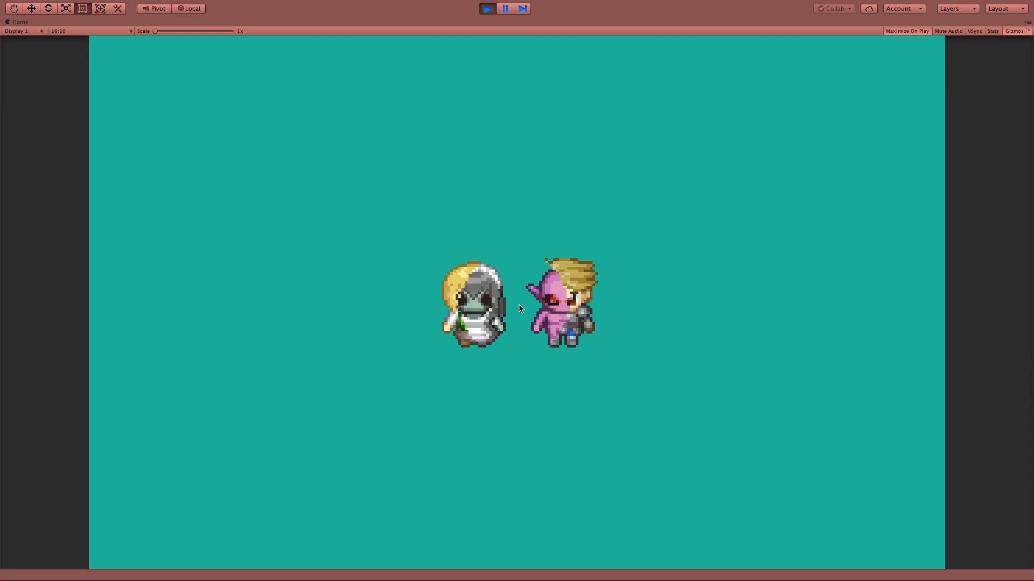
pyautogui.click(519, 305)
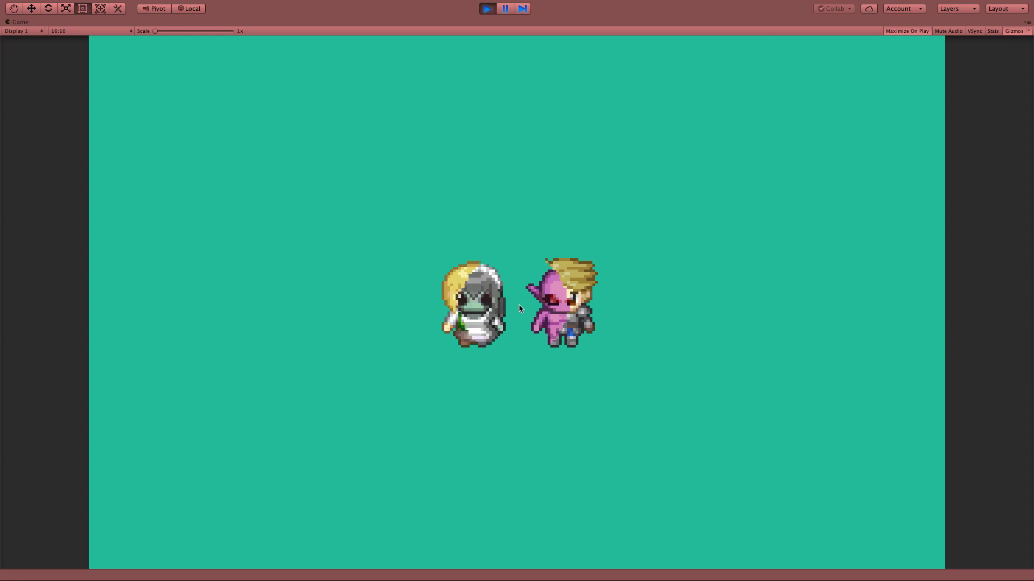
# Run the city demo scene so the mask reveals night-time buildings
pyautogui.click(483, 10)
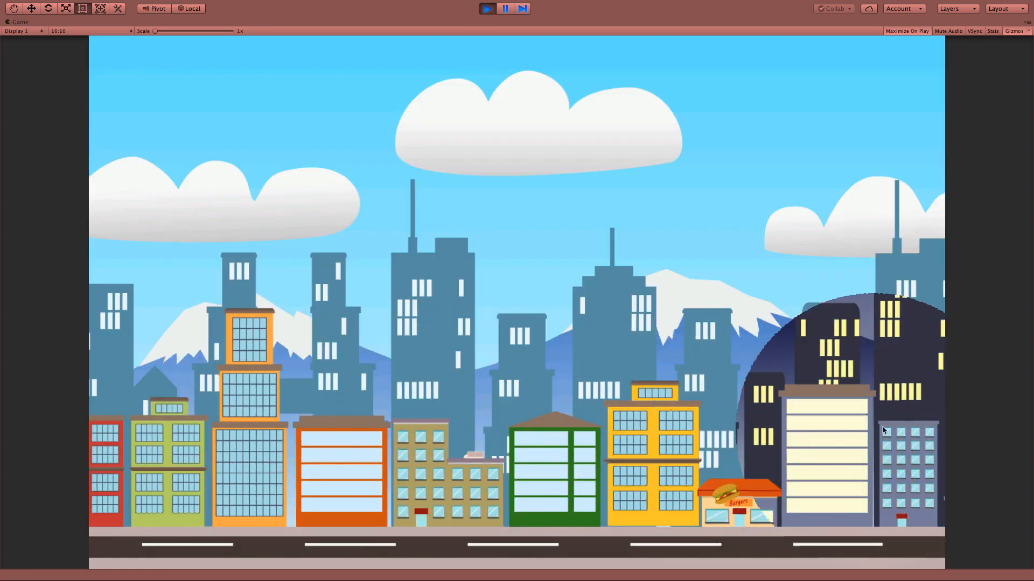